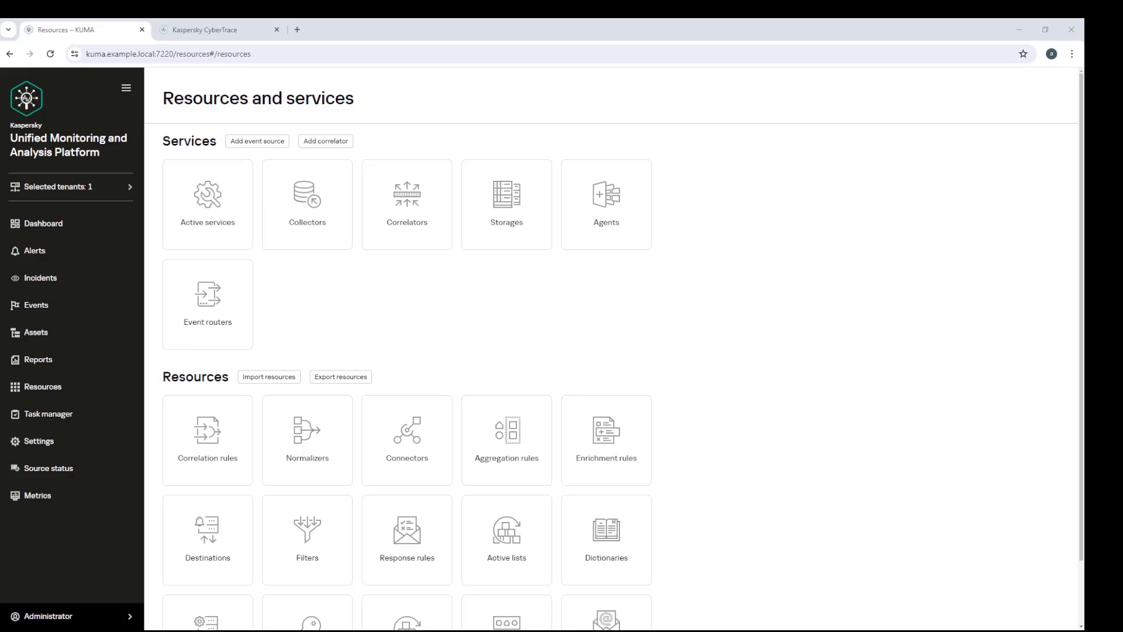
# Step: Inspect a 'URL from mail detected' event's details, then open the Demo folder's Enrichment rules list
pyautogui.click(57, 306)
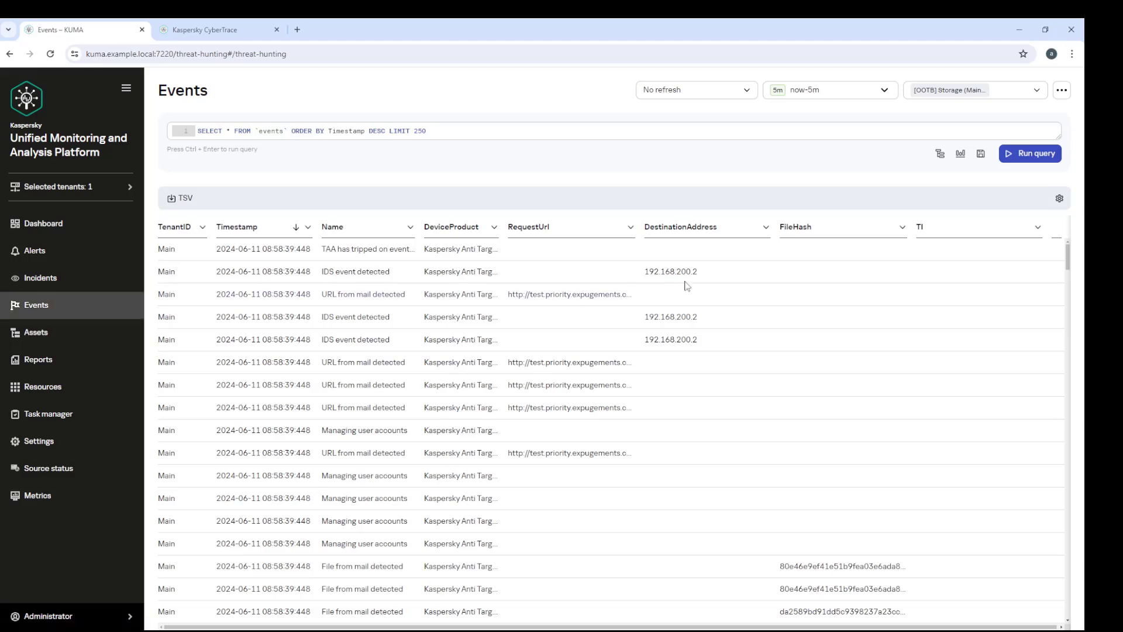
pyautogui.click(674, 300)
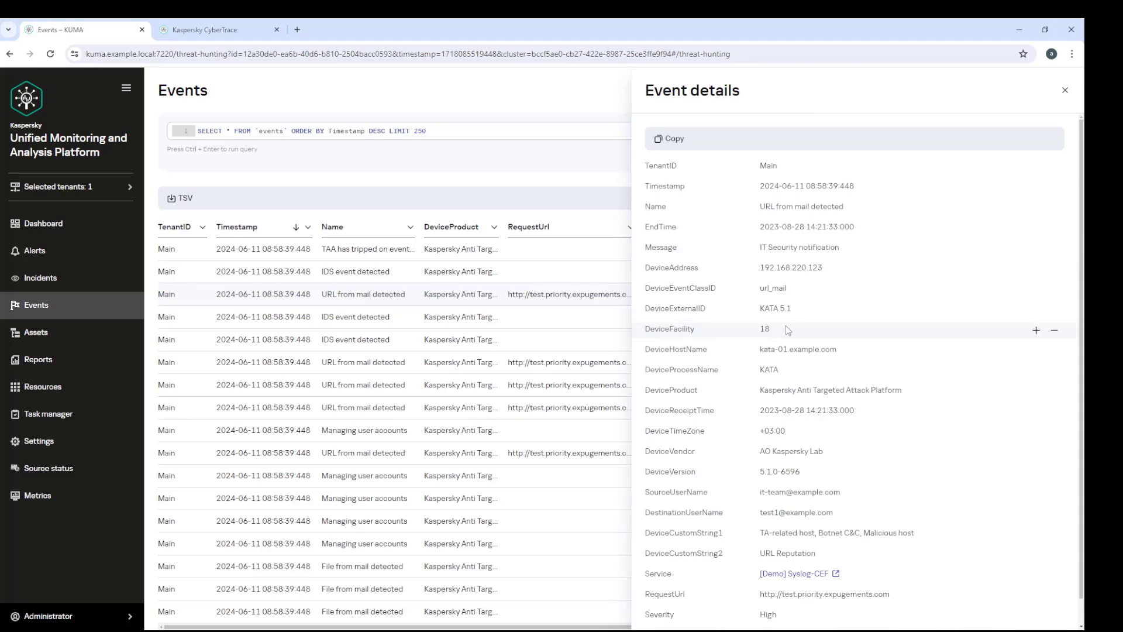
pyautogui.scroll(-1, 786, 326)
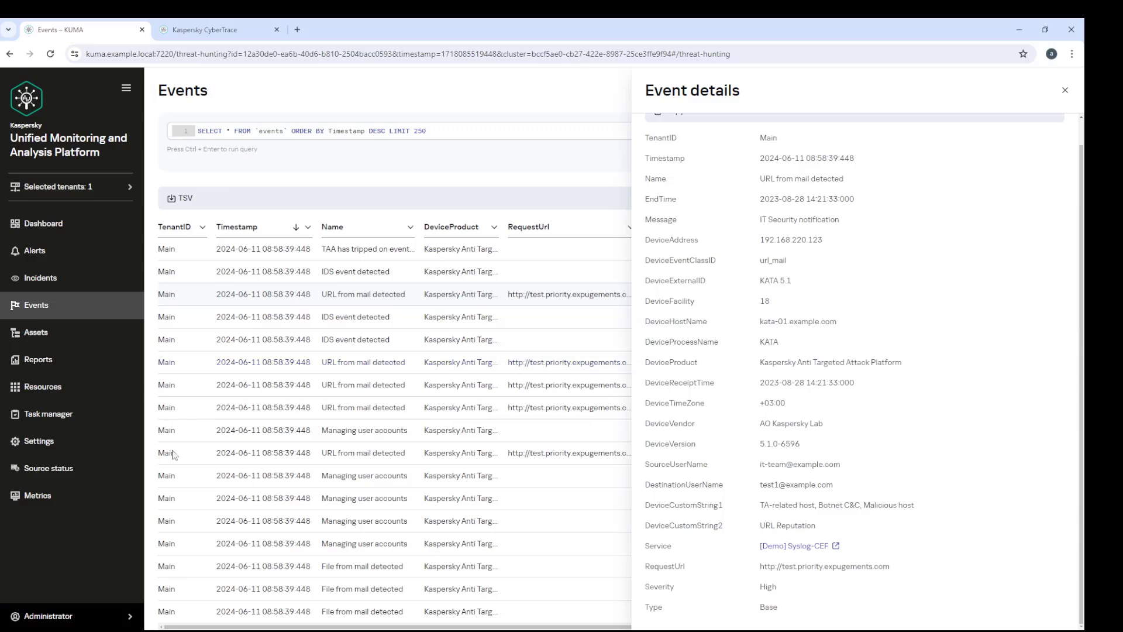
pyautogui.click(60, 388)
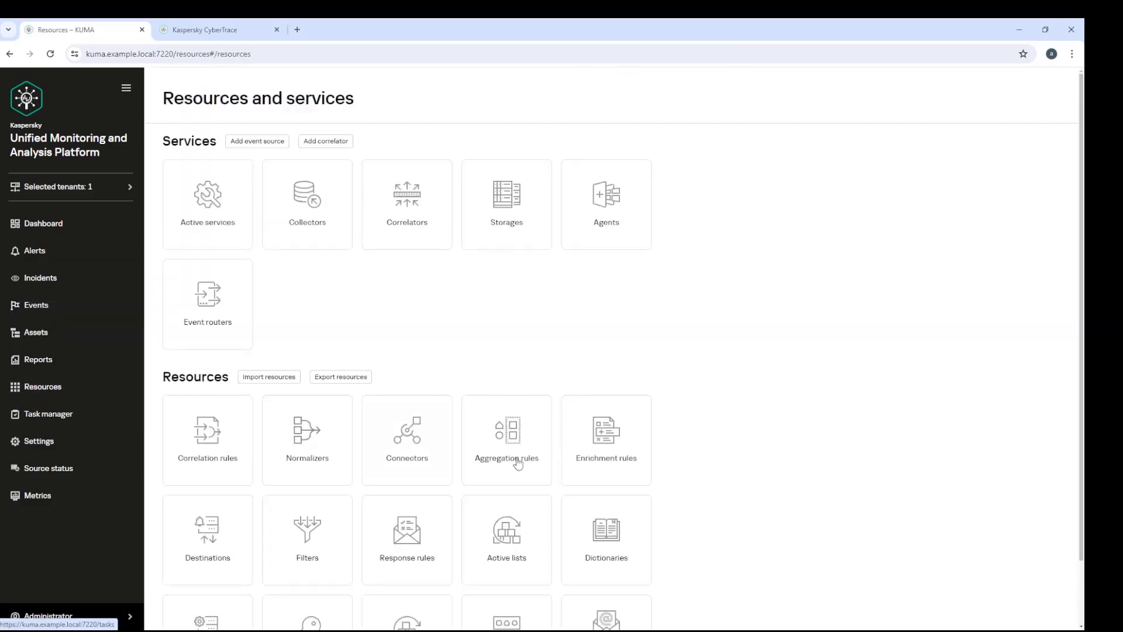
pyautogui.click(606, 433)
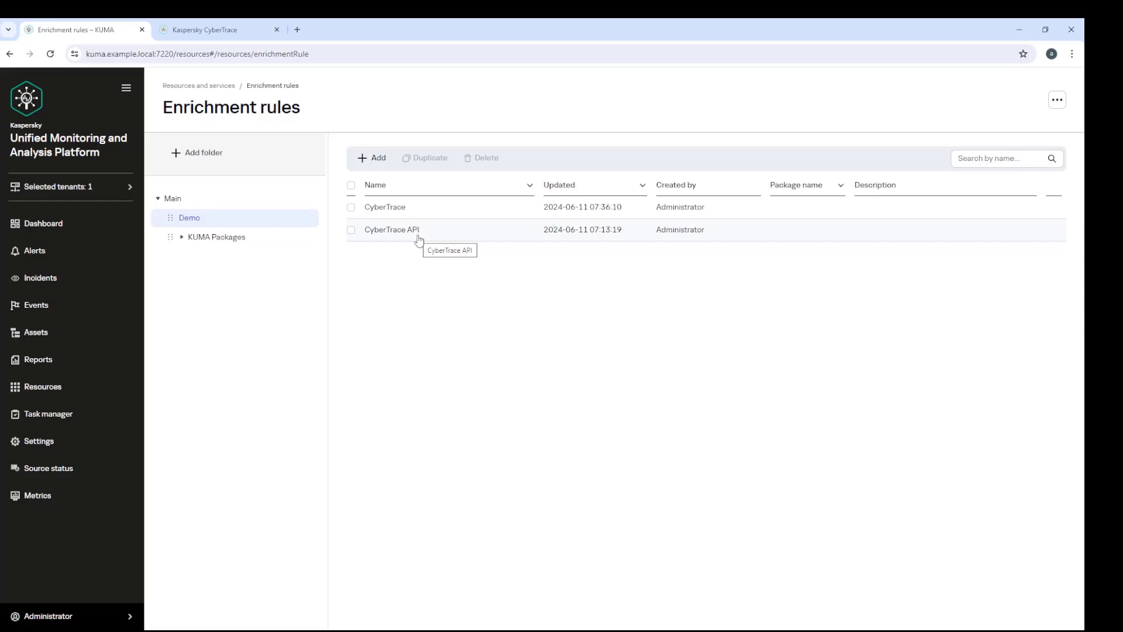
# Step: Review the CyberTrace rule's cybertrace source kind and ip mappings, then cancel out of the editor
pyautogui.click(402, 208)
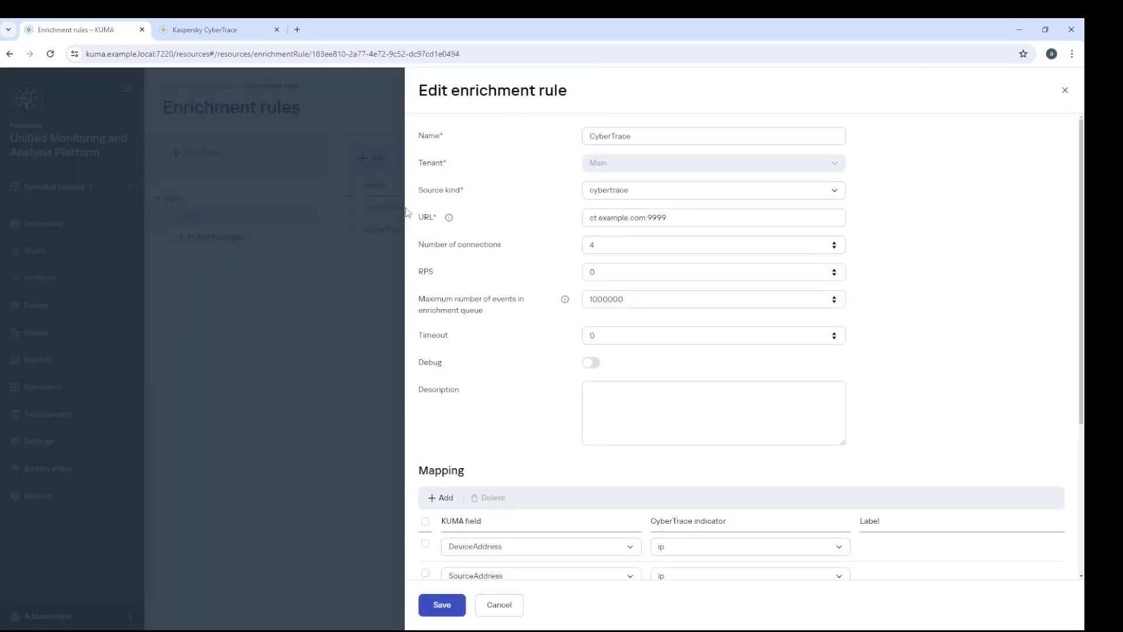
pyautogui.click(642, 187)
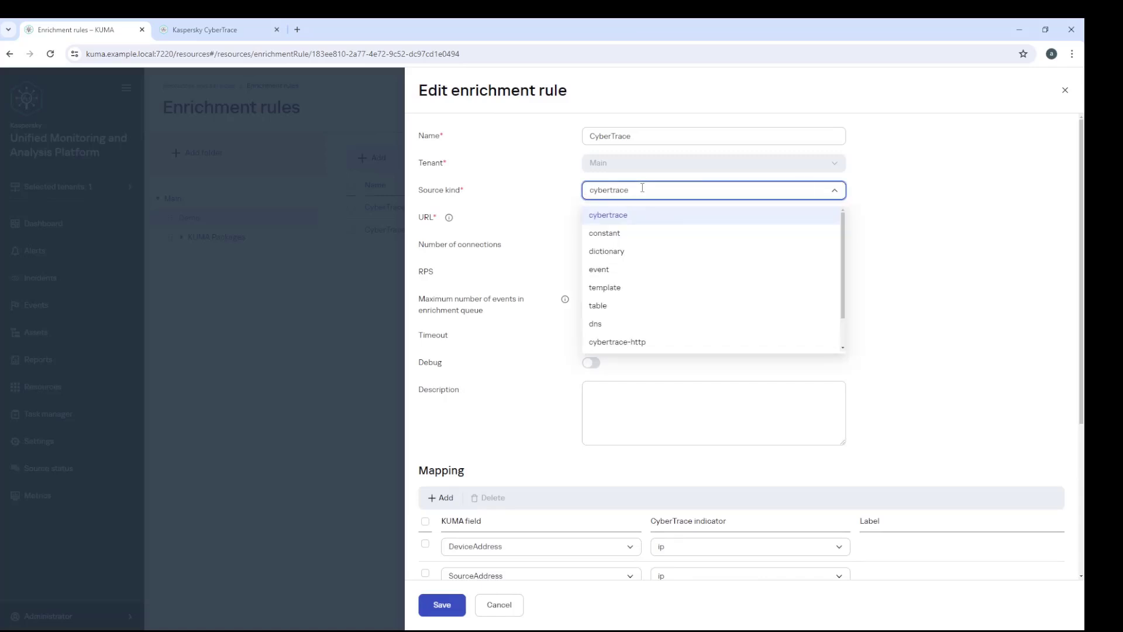
pyautogui.click(916, 192)
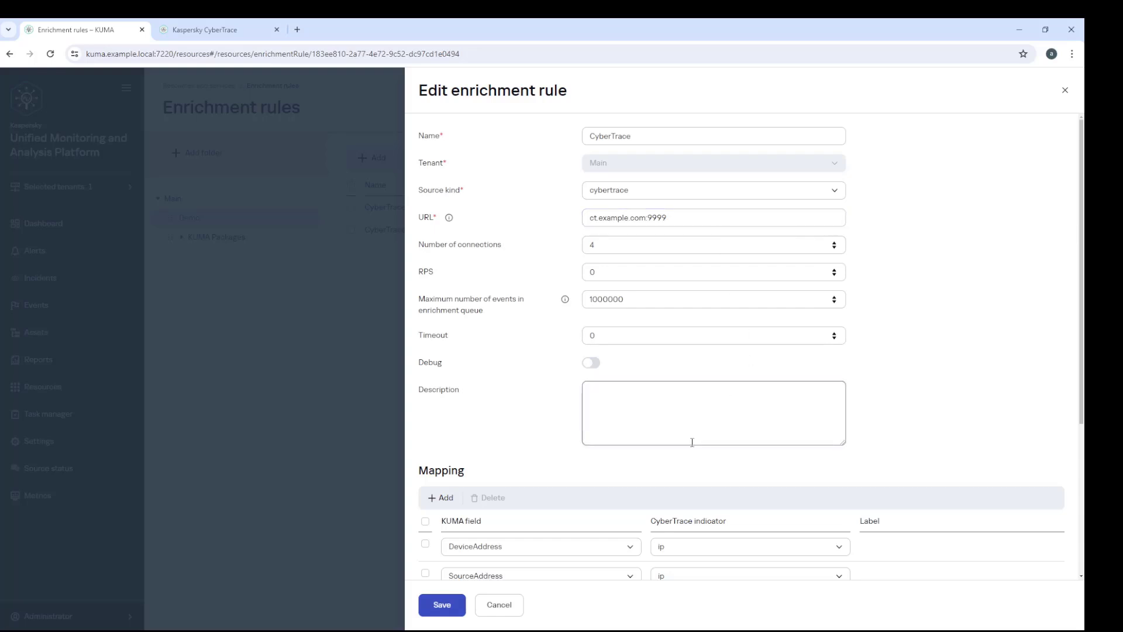
pyautogui.scroll(-4, 672, 456)
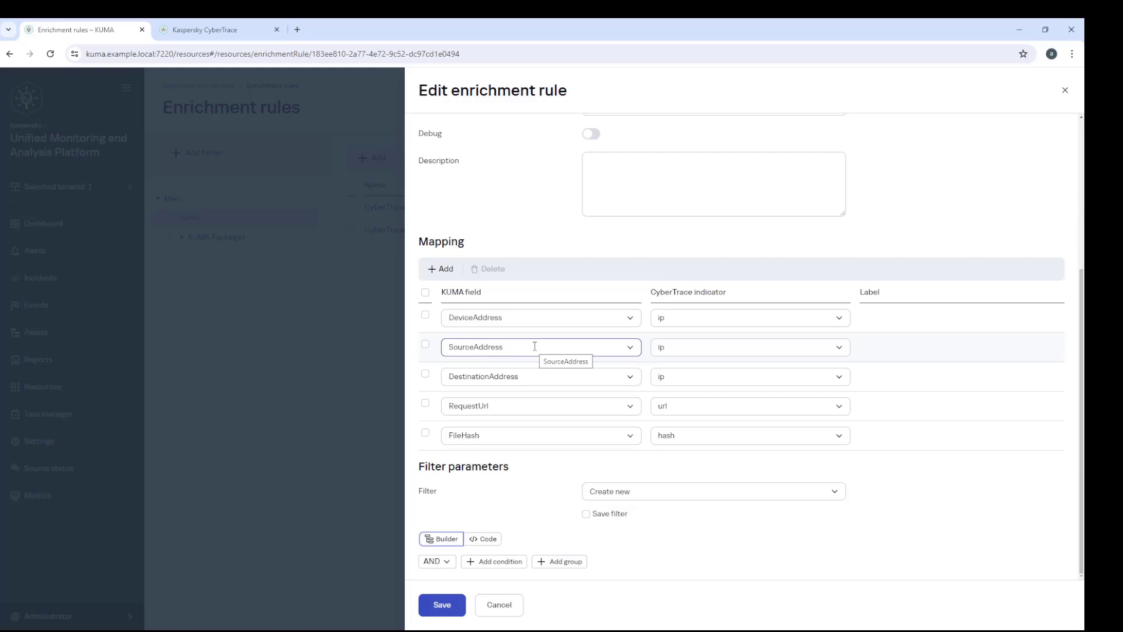
pyautogui.scroll(4, 535, 347)
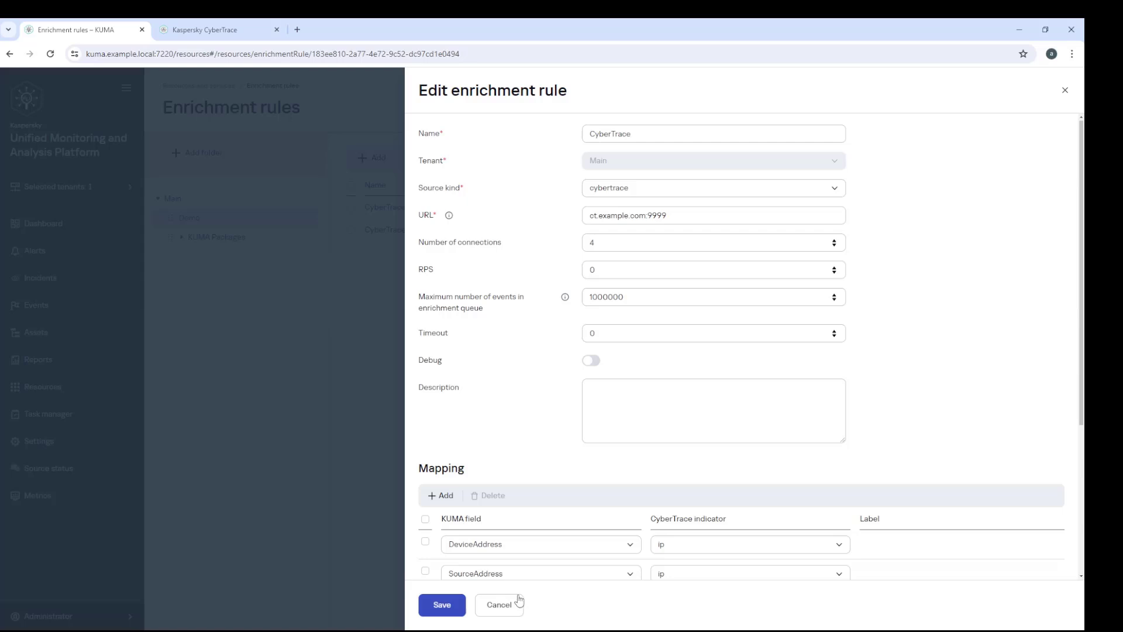
pyautogui.click(499, 605)
pyautogui.click(470, 382)
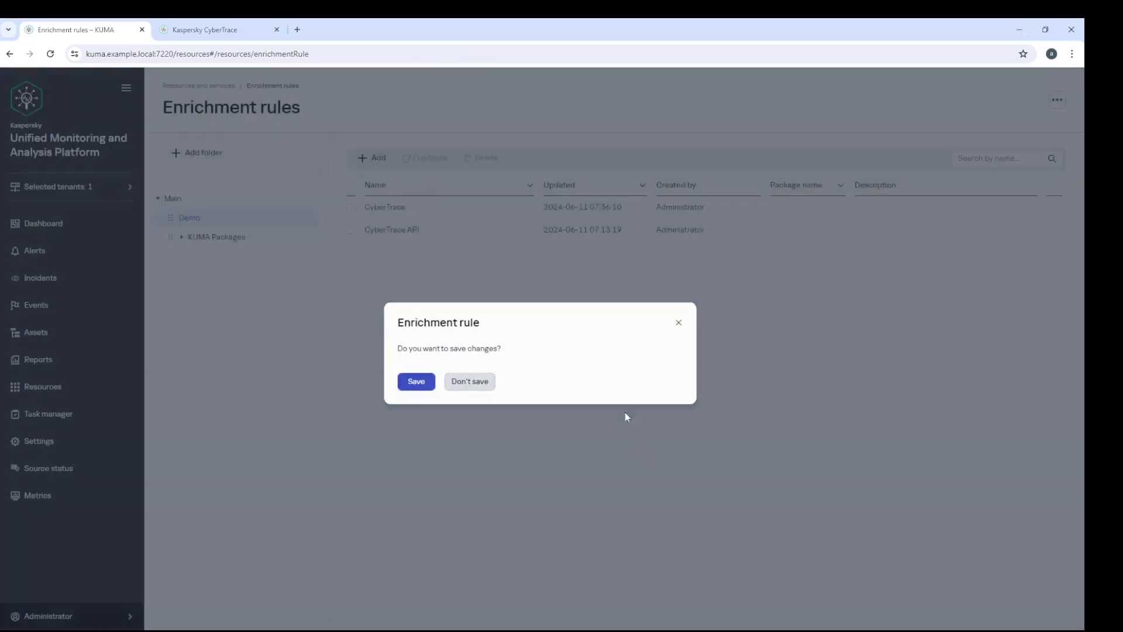
pyautogui.click(433, 234)
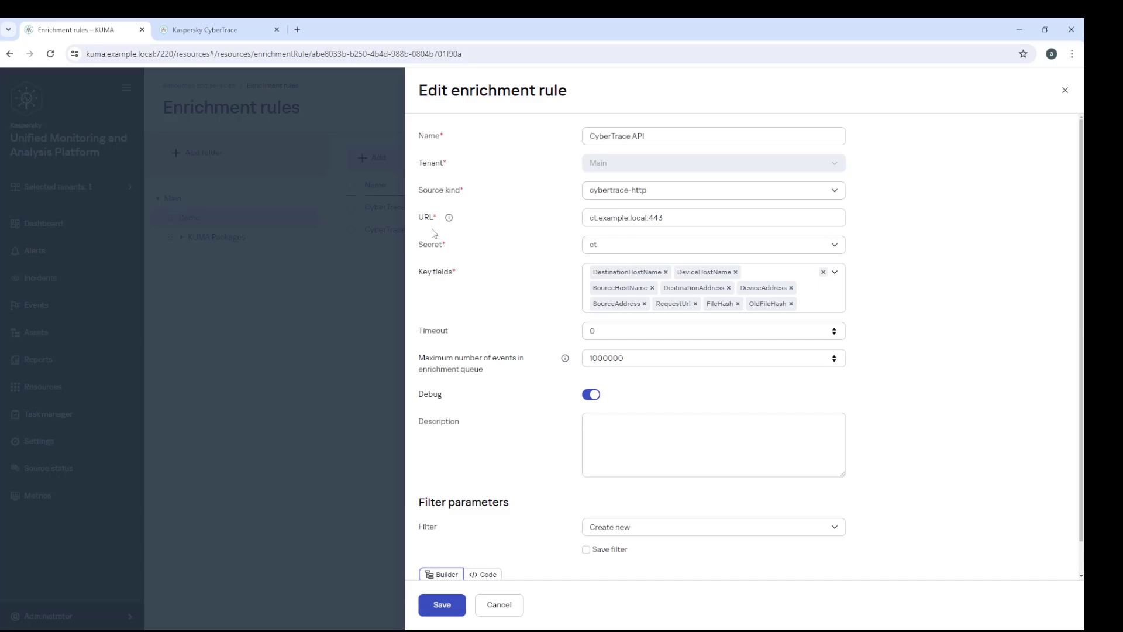
pyautogui.moveTo(662, 217); pyautogui.dragTo(644, 218)
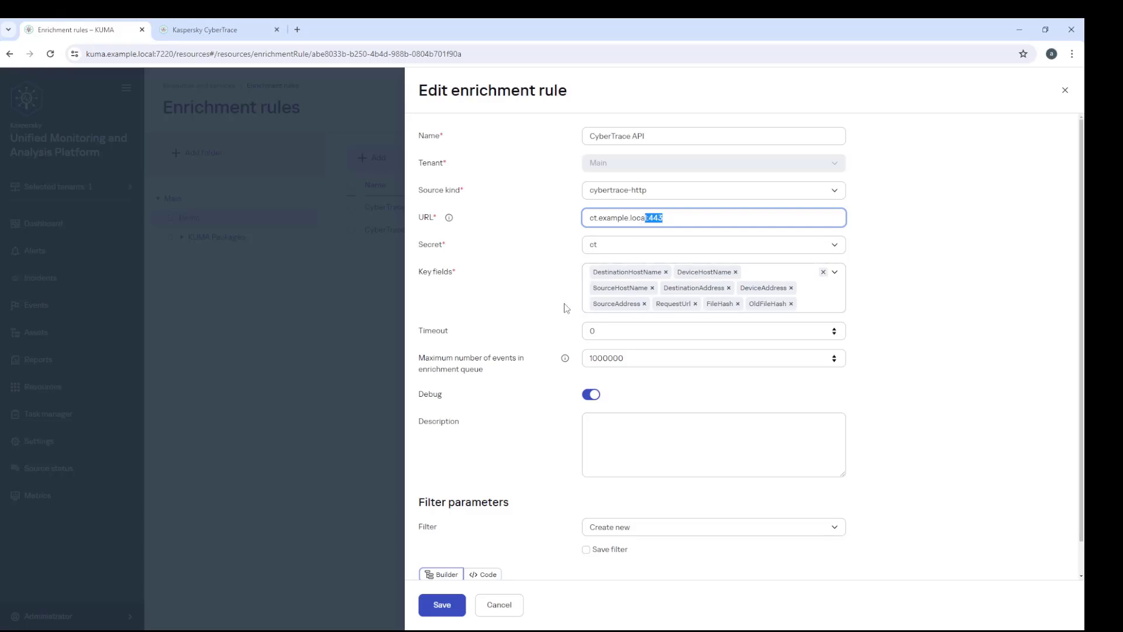
pyautogui.click(822, 306)
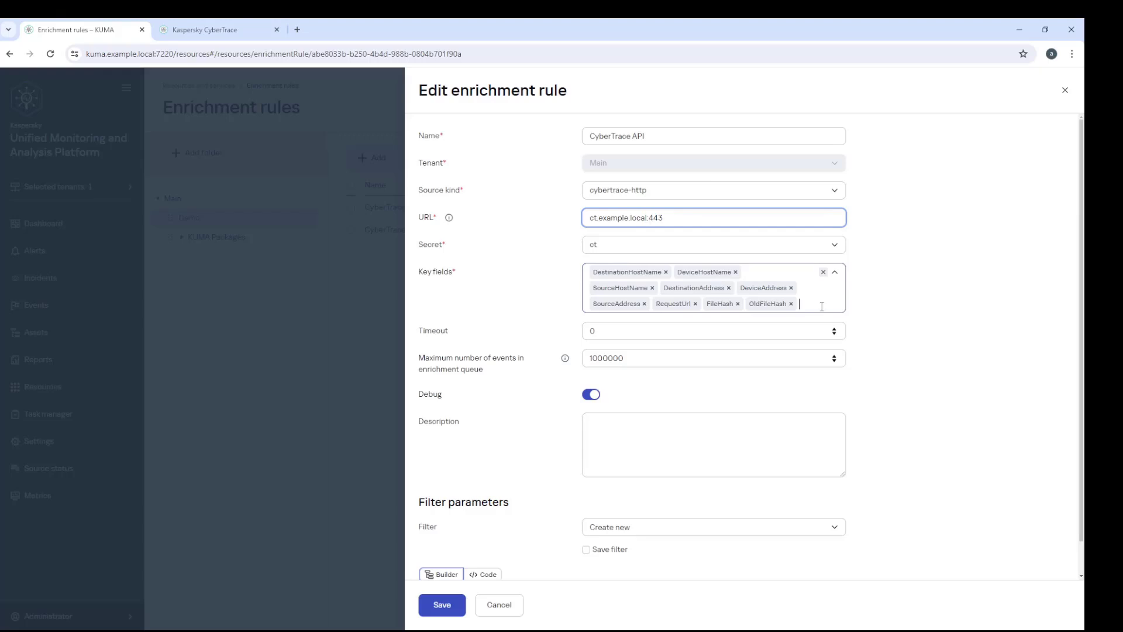
pyautogui.click(528, 288)
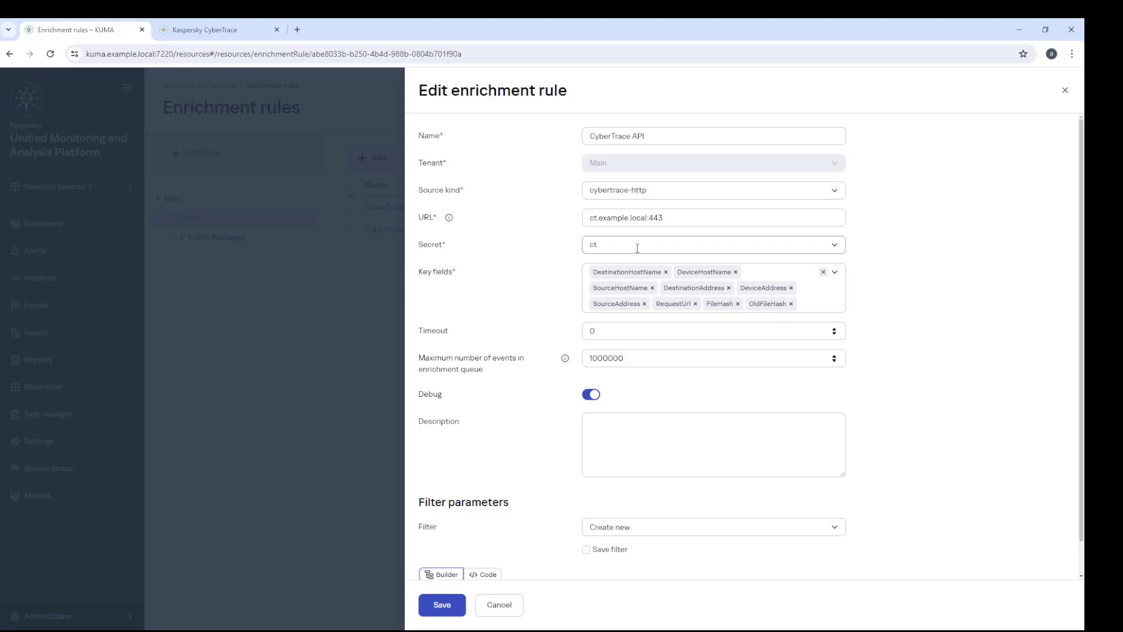
pyautogui.click(608, 245)
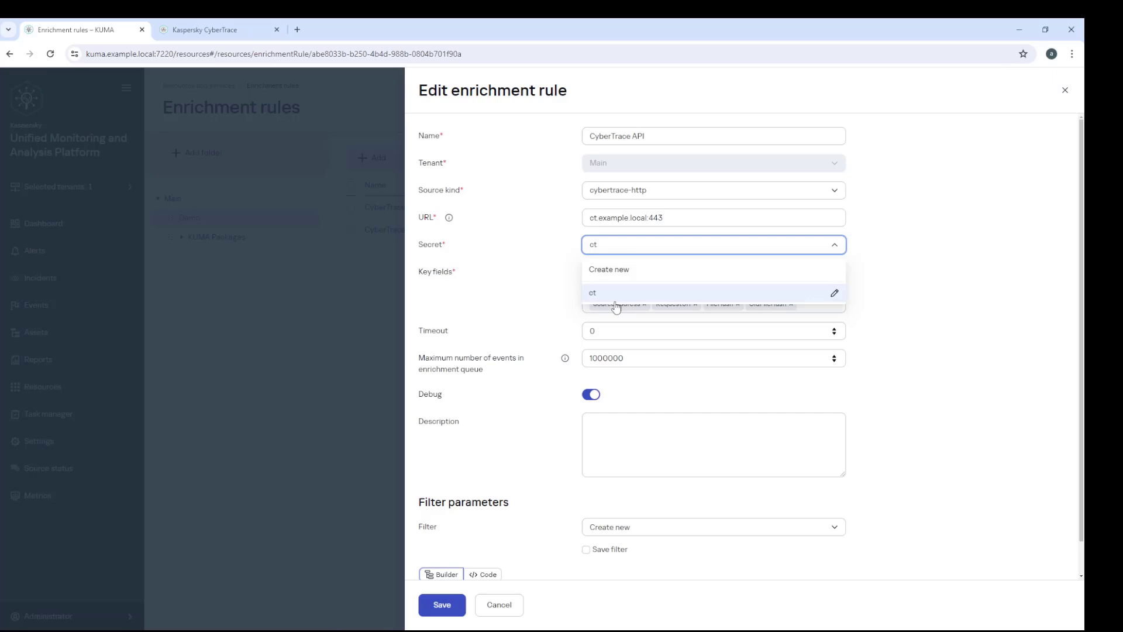
pyautogui.click(826, 294)
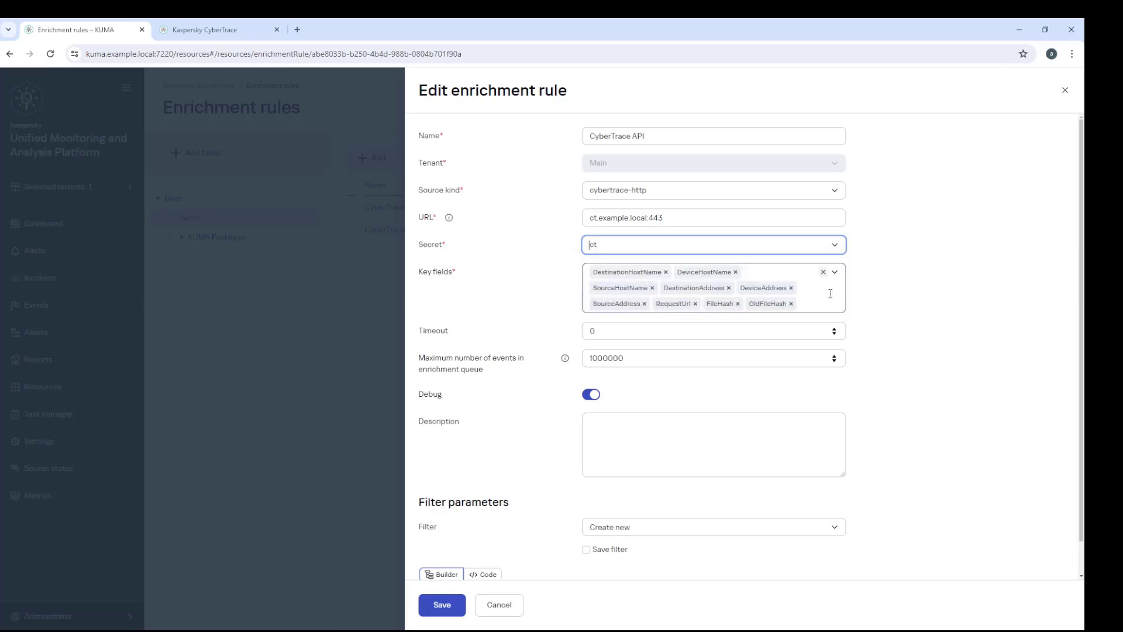
# Step: View the ct secret's credentials without changes, then cancel the CyberTrace API rule editor
pyautogui.click(835, 246)
pyautogui.click(835, 291)
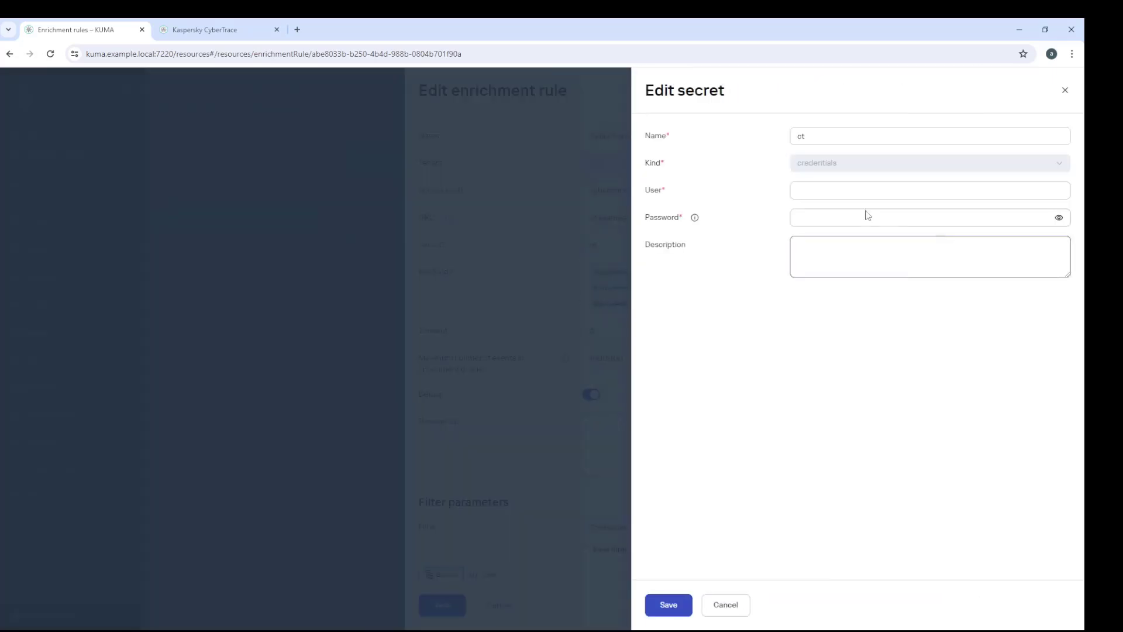
pyautogui.click(726, 604)
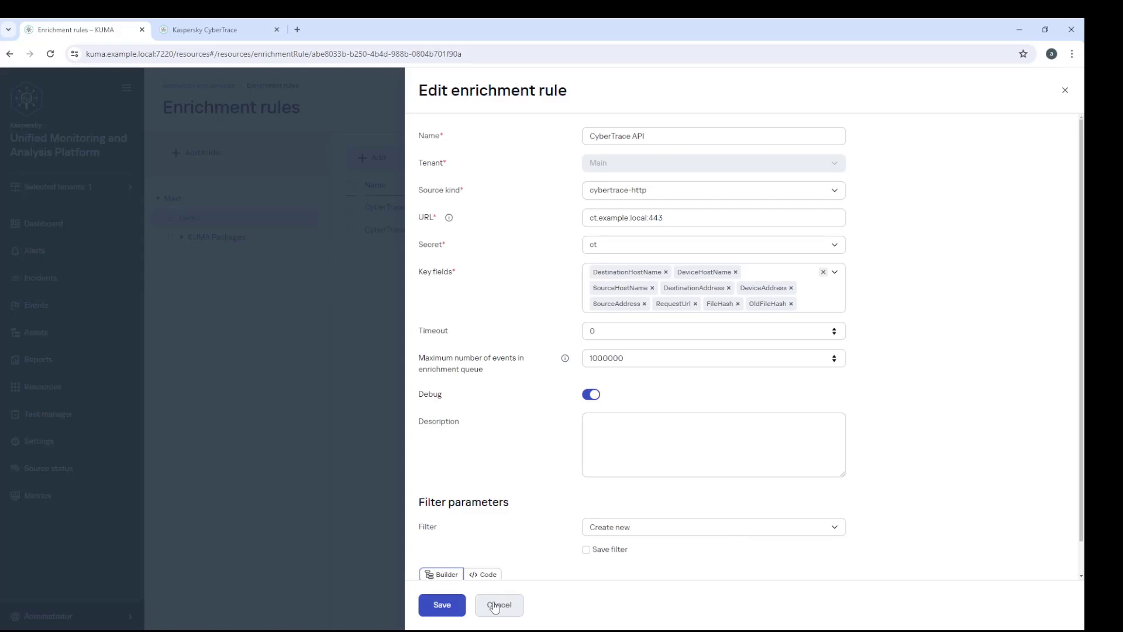
pyautogui.click(495, 605)
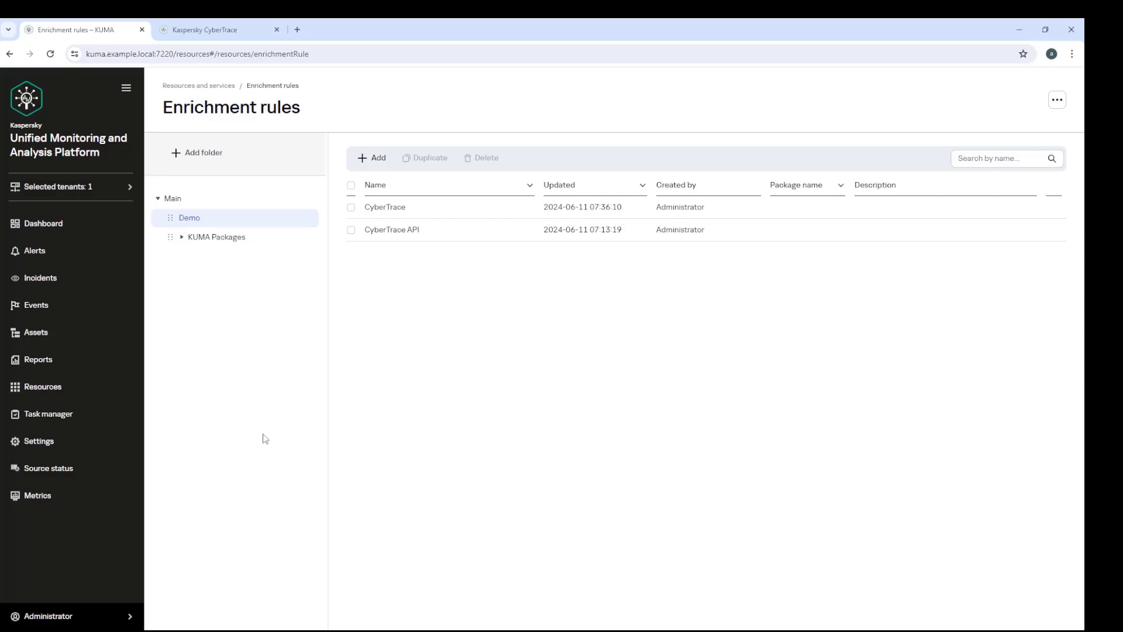
# Step: Add the CyberTrace API enrichment rule to the [Demo] Syslog-CEF collector and save it
pyautogui.click(59, 391)
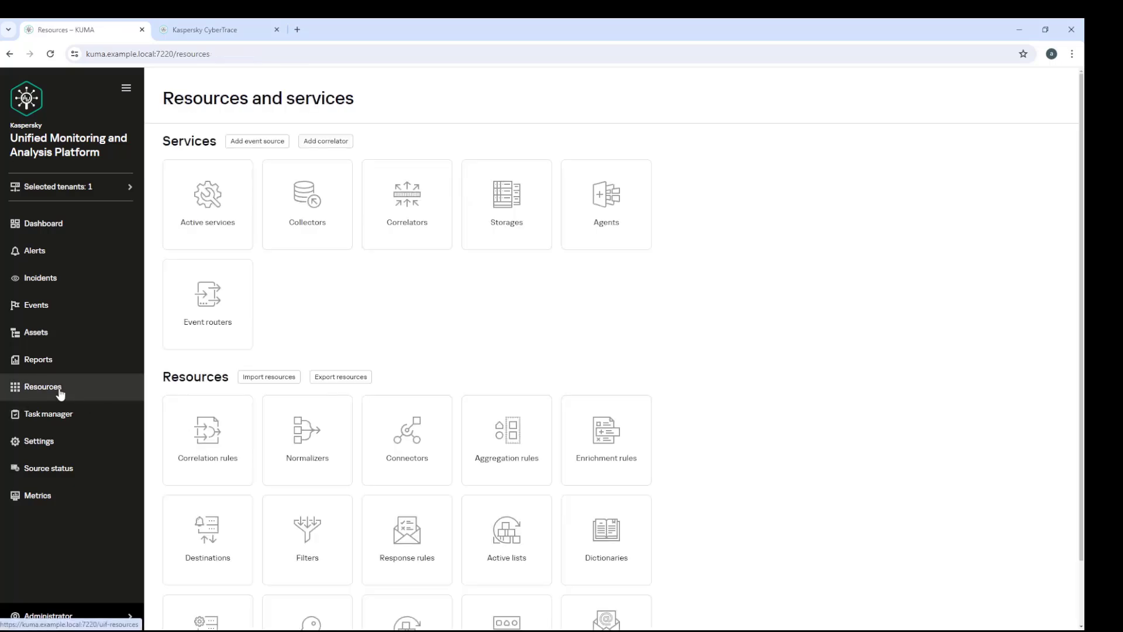
pyautogui.click(218, 220)
pyautogui.click(343, 217)
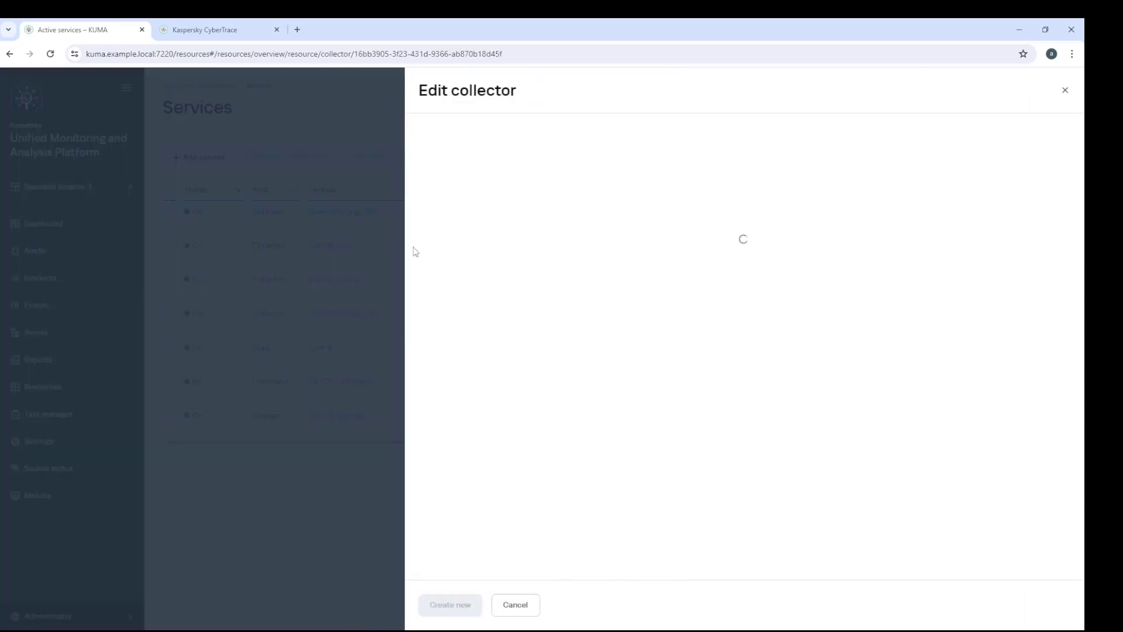
pyautogui.click(454, 299)
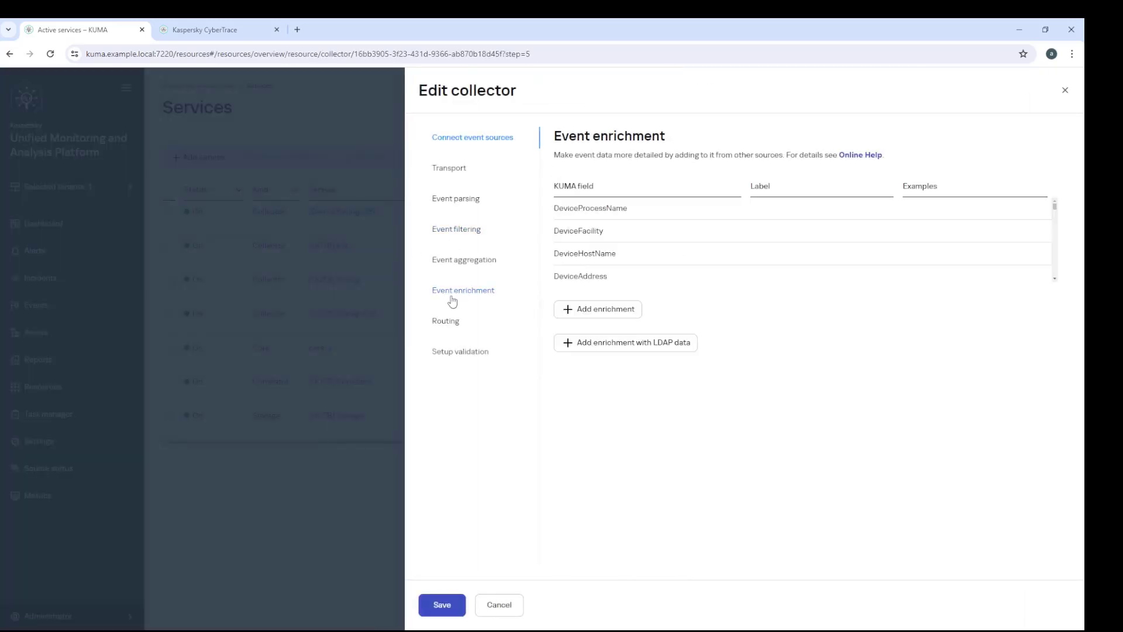
pyautogui.click(620, 313)
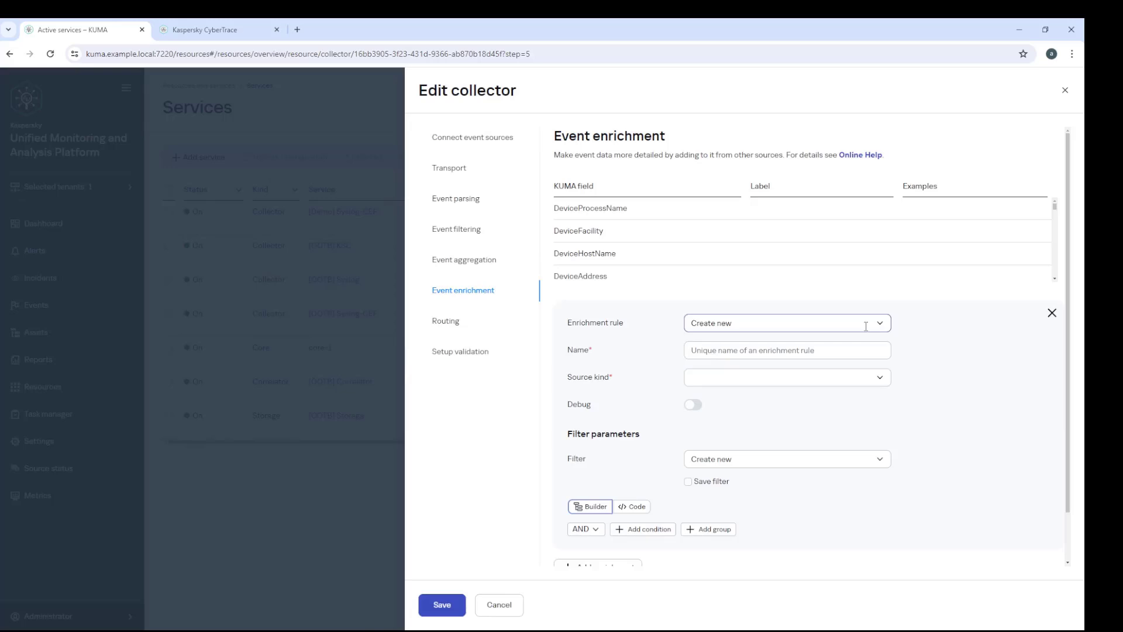
pyautogui.click(848, 327)
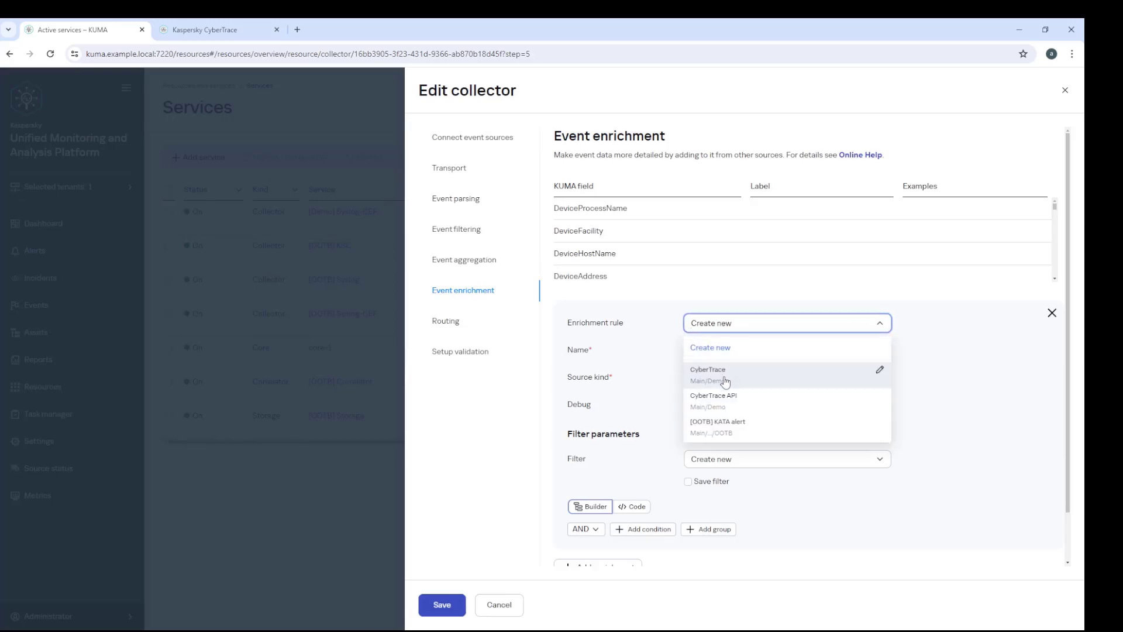
pyautogui.click(726, 381)
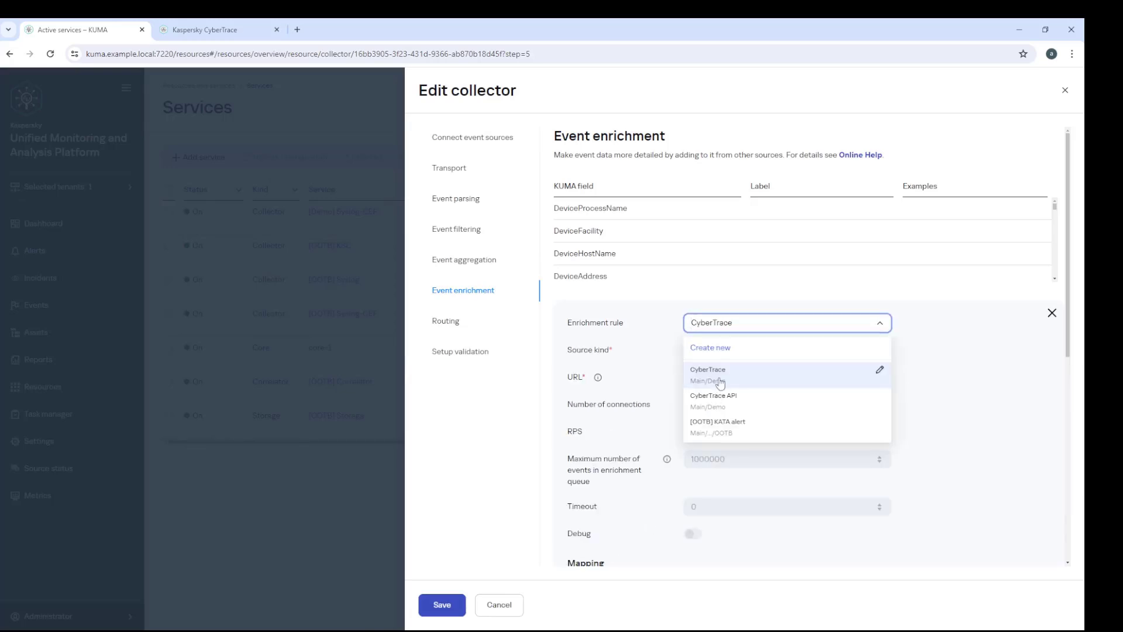
pyautogui.click(725, 400)
pyautogui.click(443, 604)
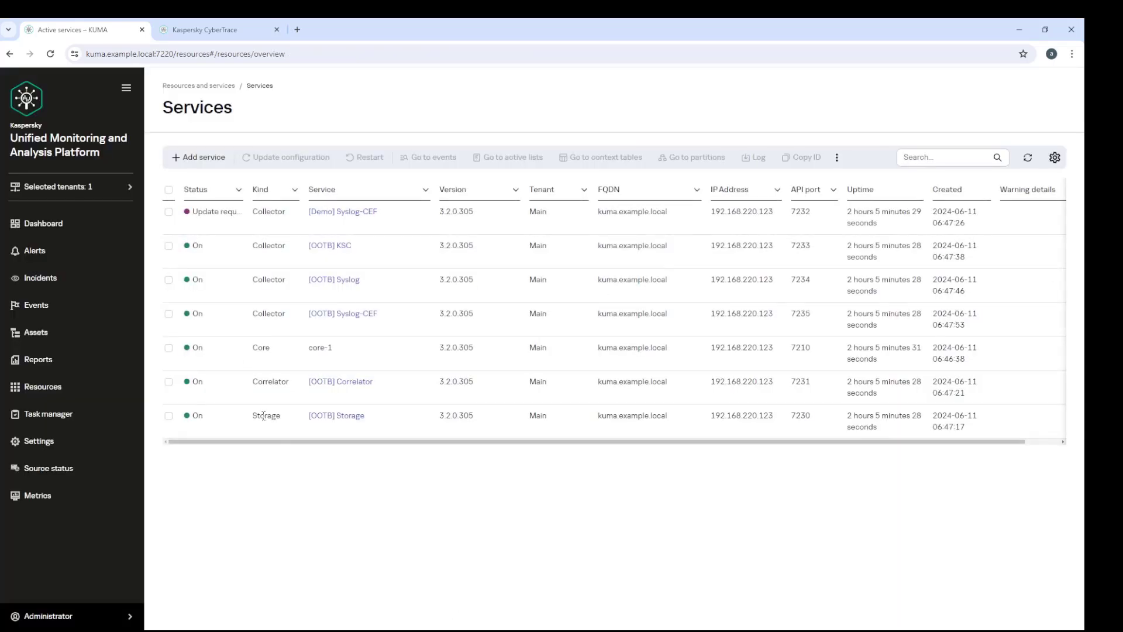
# Step: Push the updated configuration to the [Demo] Syslog-CEF service and confirm
pyautogui.click(168, 212)
pyautogui.click(279, 157)
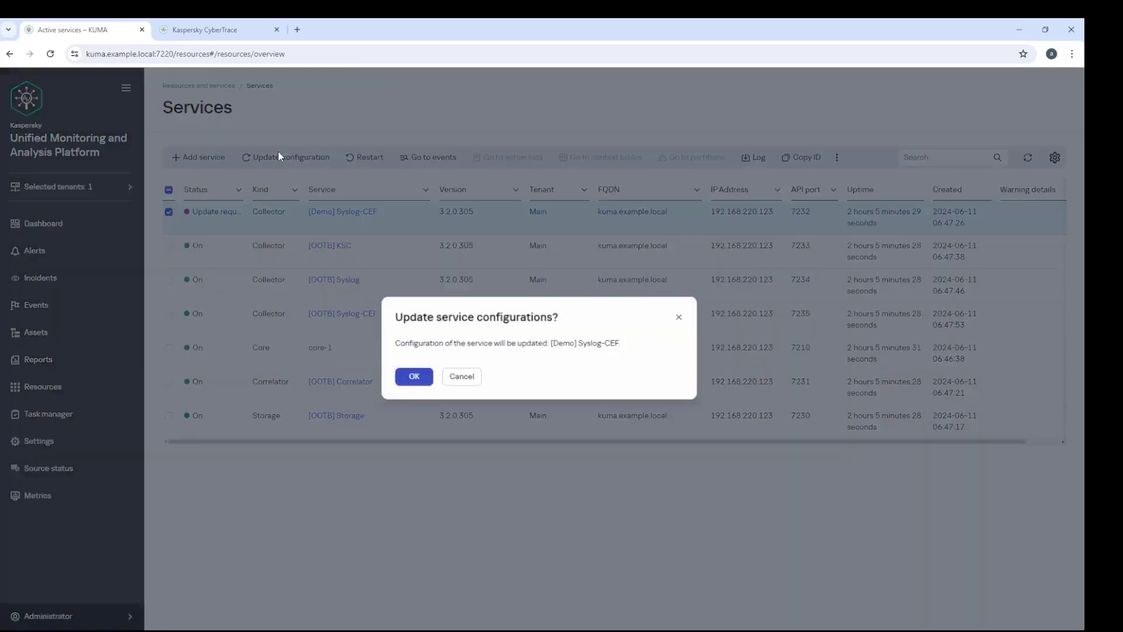
pyautogui.click(415, 378)
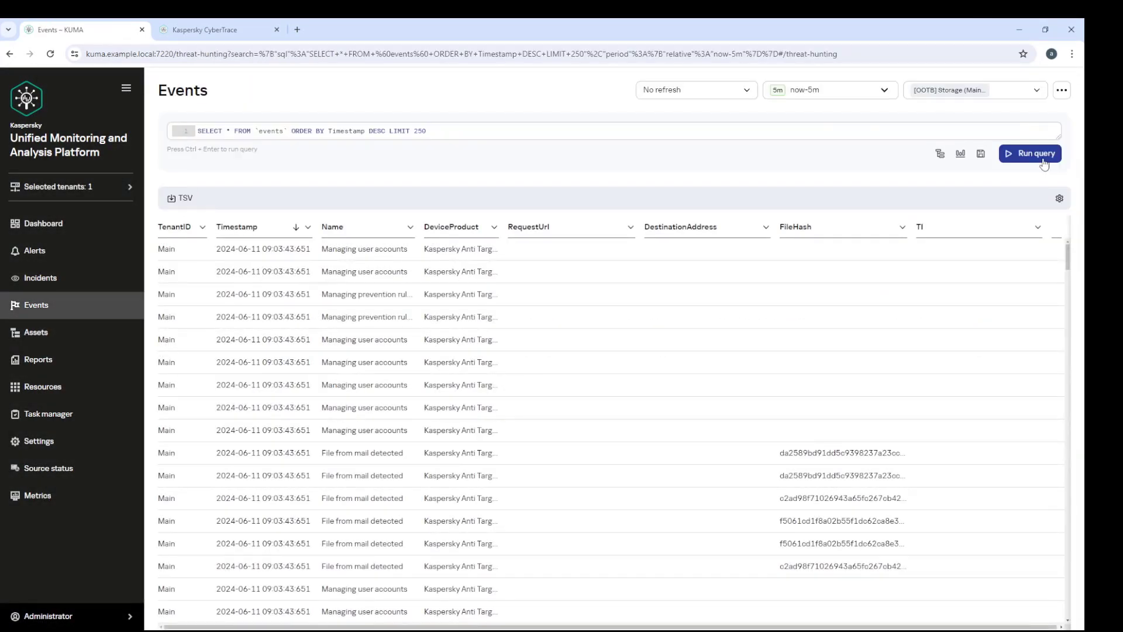
# Step: Filter the Events query with WHERE TI!='' and run it
pyautogui.click(293, 134)
pyautogui.write('WHERE ')
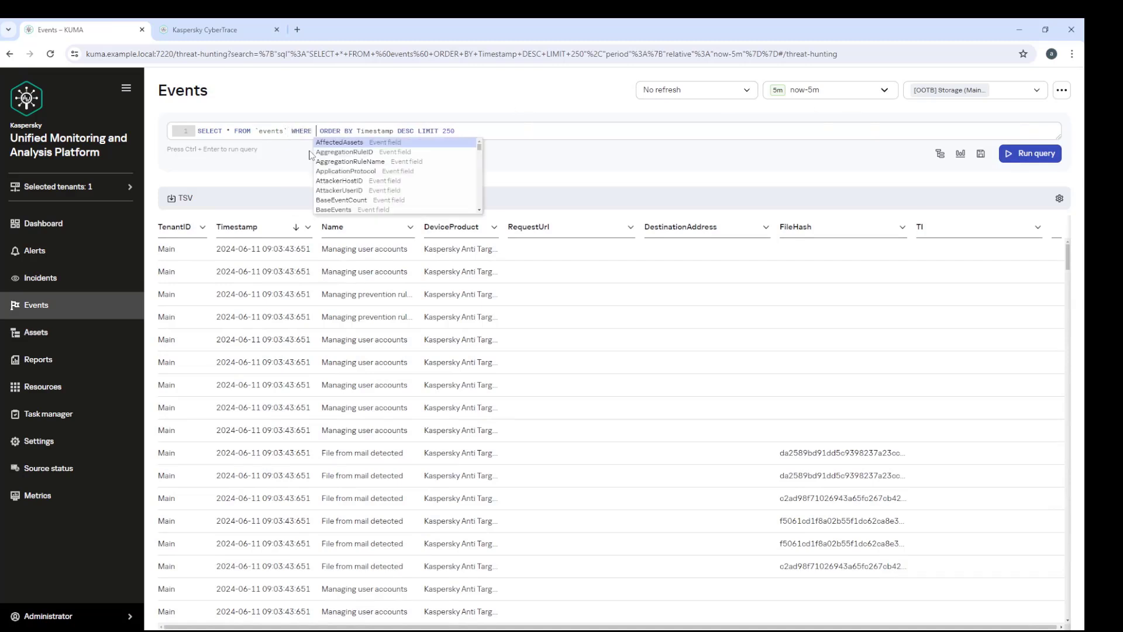
pyautogui.write('TI!=')
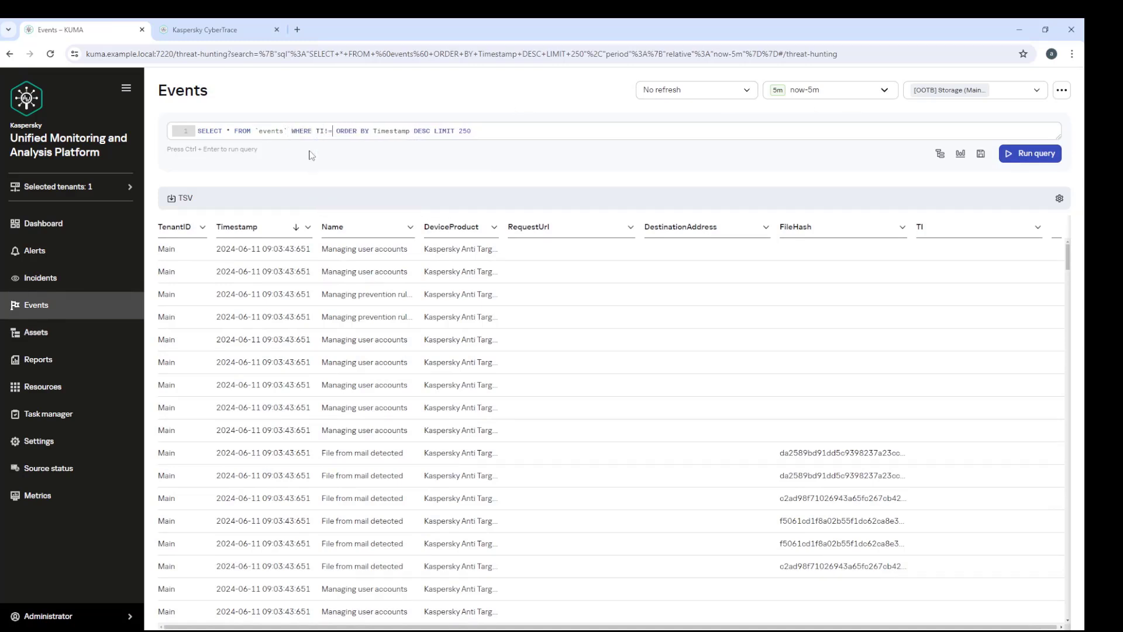
pyautogui.write("''")
pyautogui.hotkey('ctrl', 'Return')
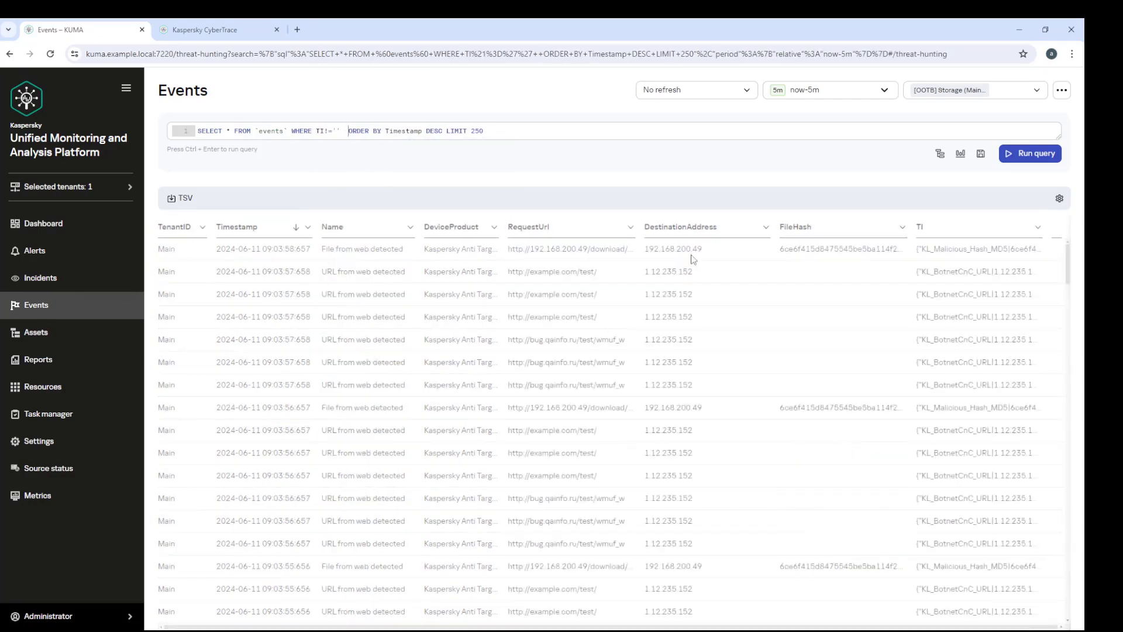
# Step: Review the first event's KL_Malicious_Hash_MD5 threat-intel details, then close the details panel
pyautogui.click(746, 255)
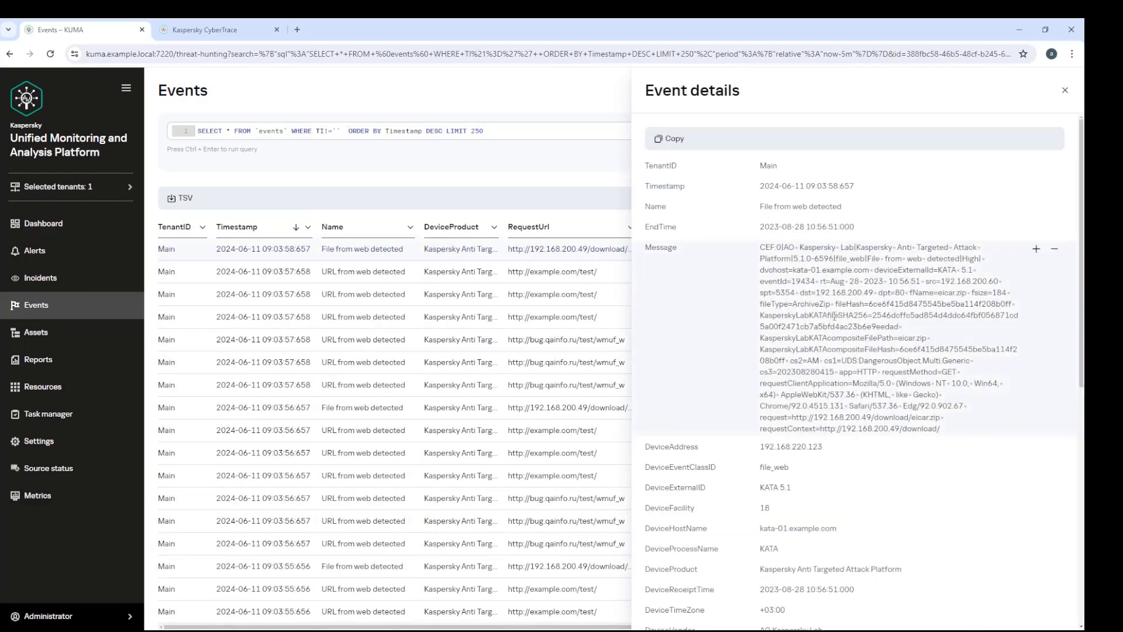
pyautogui.scroll(-4, 854, 347)
pyautogui.scroll(-3, 854, 349)
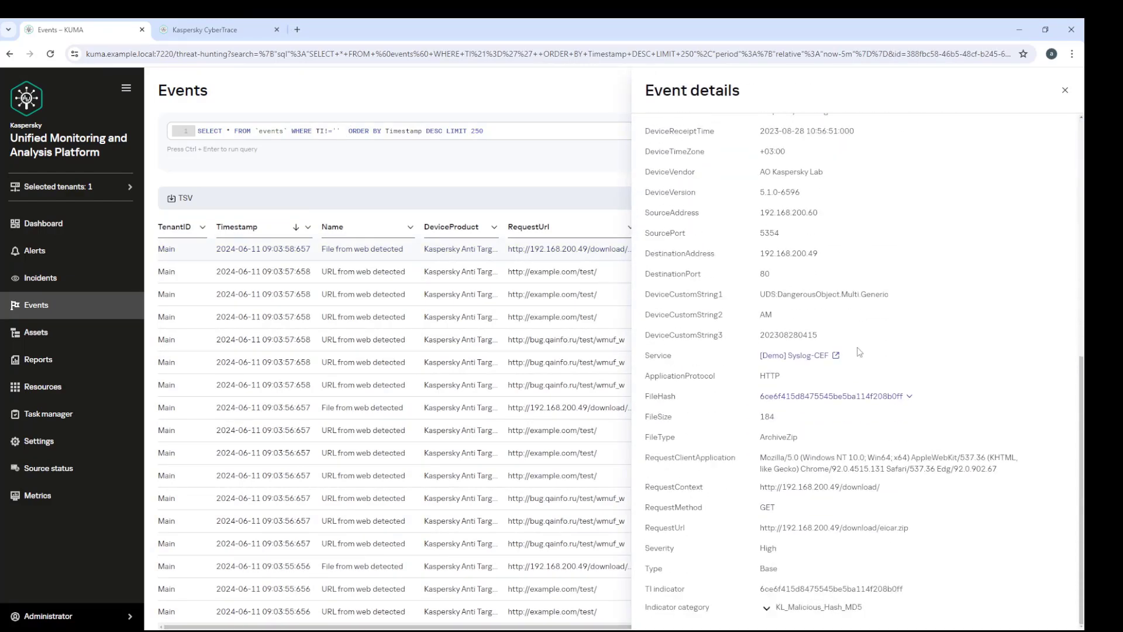
pyautogui.click(831, 612)
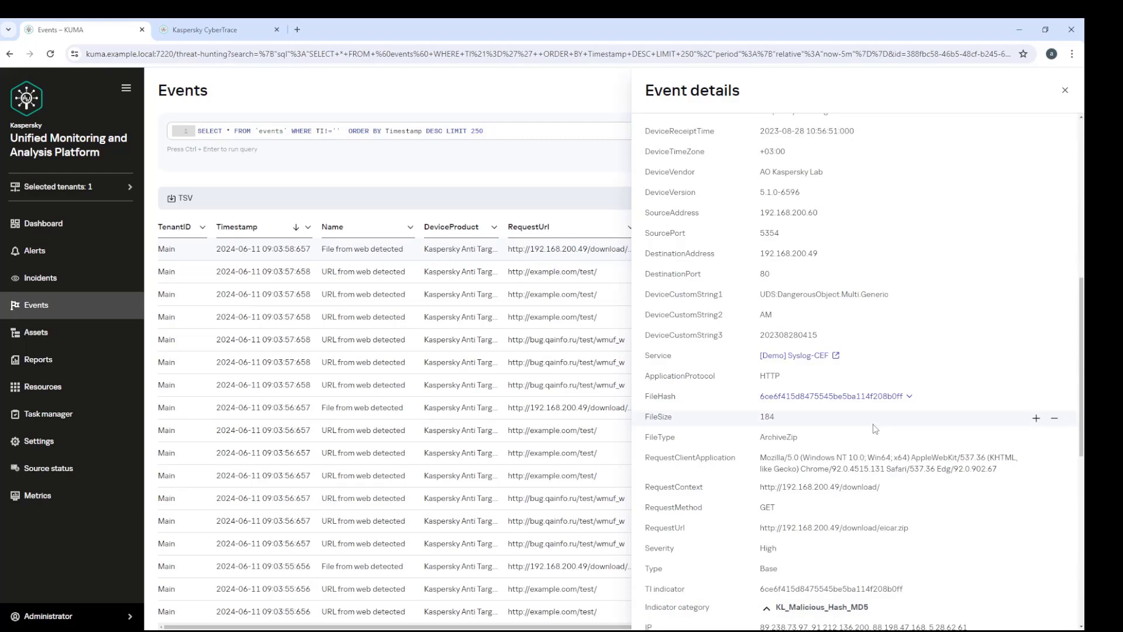
pyautogui.scroll(-6, 874, 429)
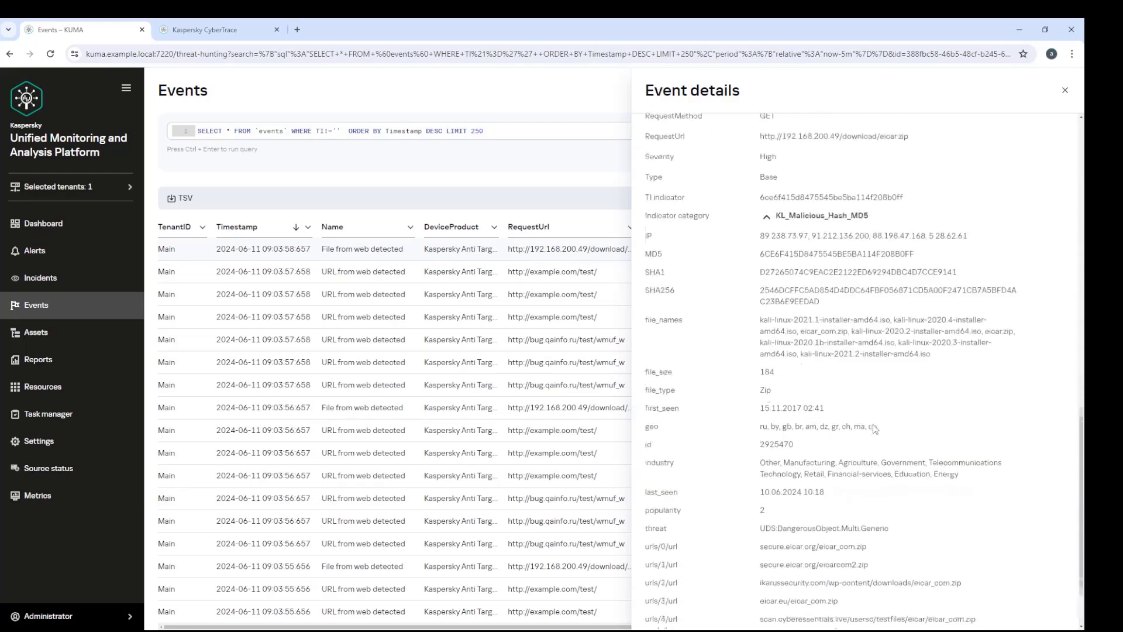
pyautogui.scroll(2, 873, 429)
pyautogui.click(1065, 90)
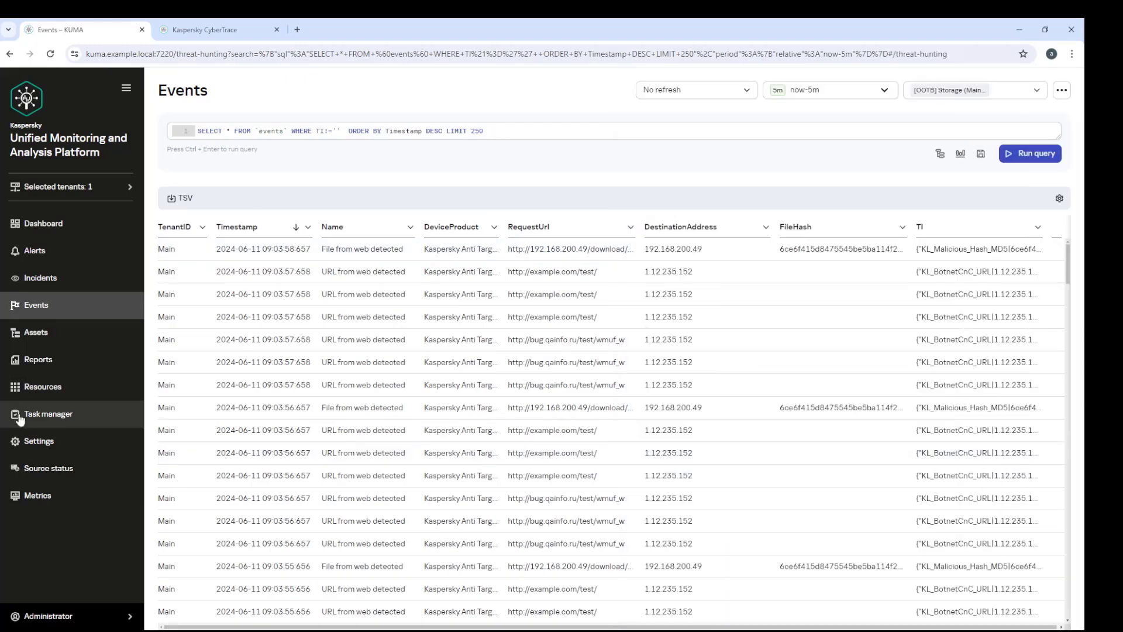
# Step: Open the correlator's FileHash with CyberTrace detect rule from its Correlation step
pyautogui.click(41, 386)
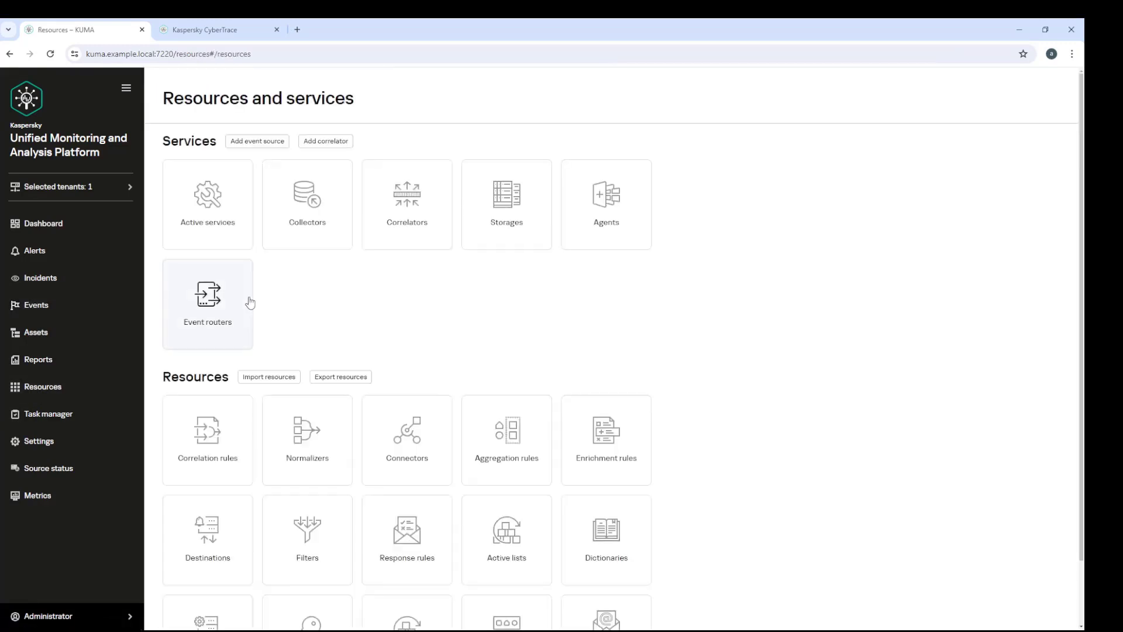
pyautogui.click(304, 223)
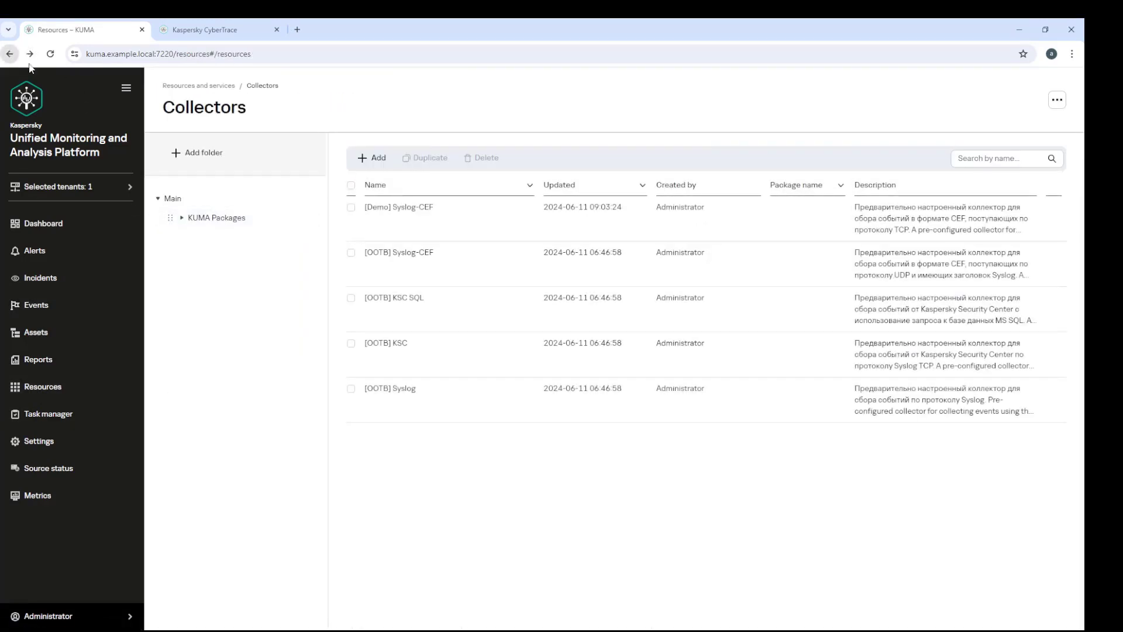
pyautogui.click(9, 54)
pyautogui.click(405, 202)
pyautogui.click(391, 208)
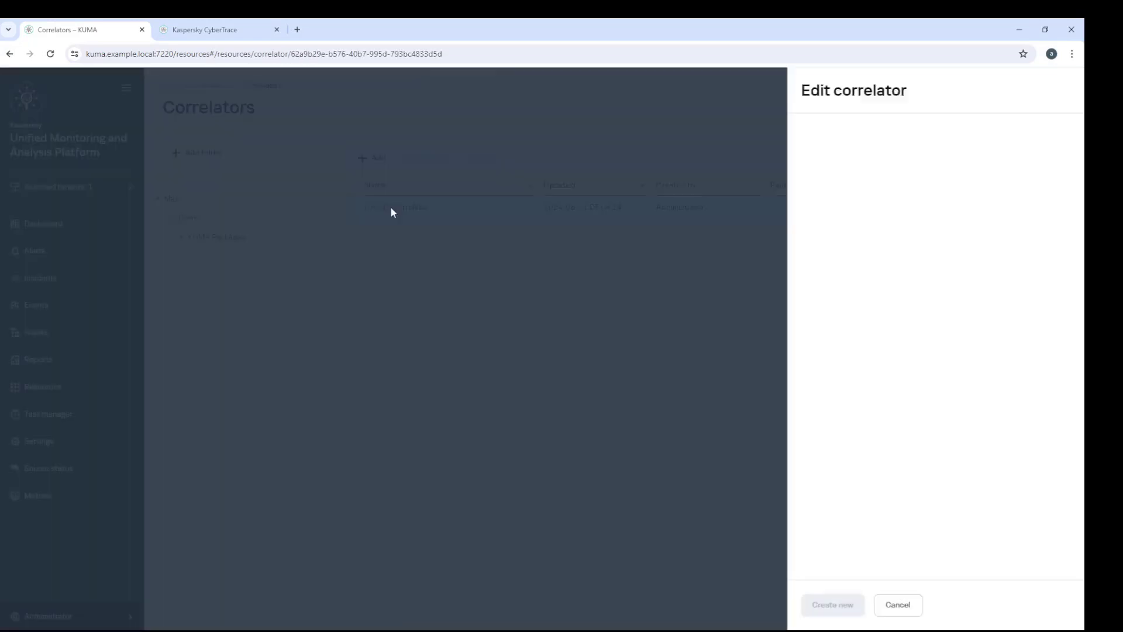
pyautogui.click(466, 197)
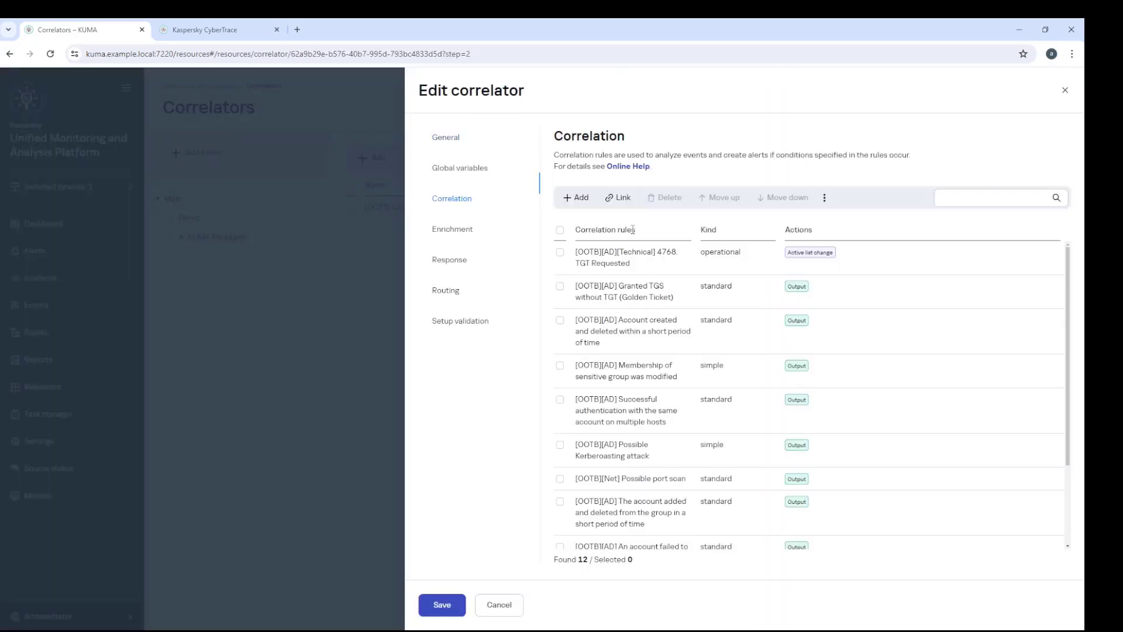
pyautogui.scroll(-3, 621, 273)
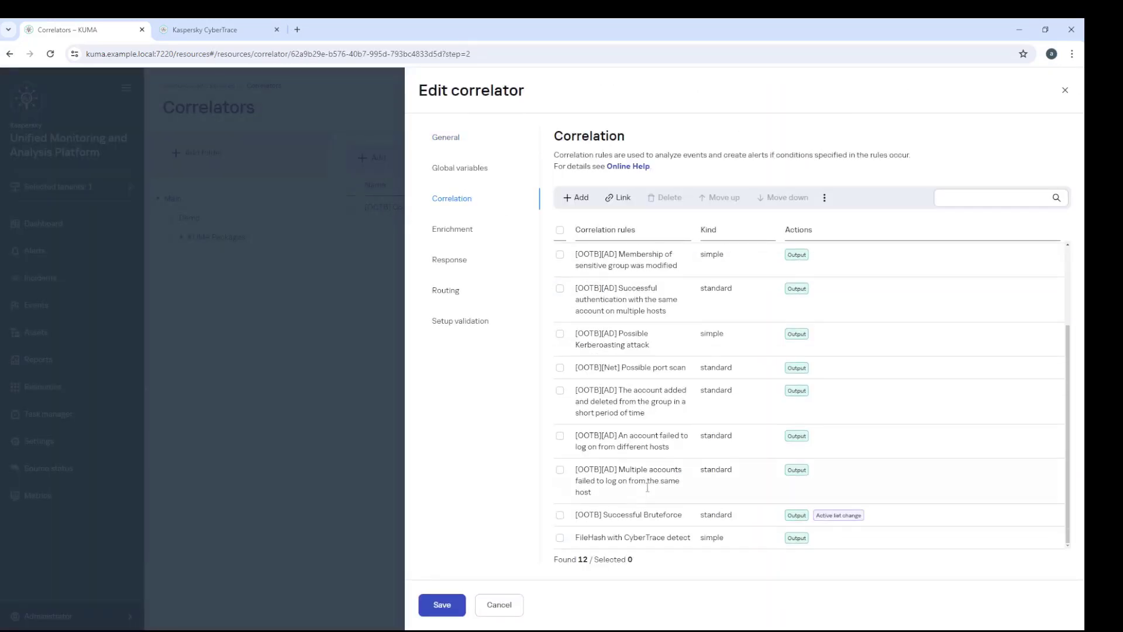
pyautogui.click(630, 536)
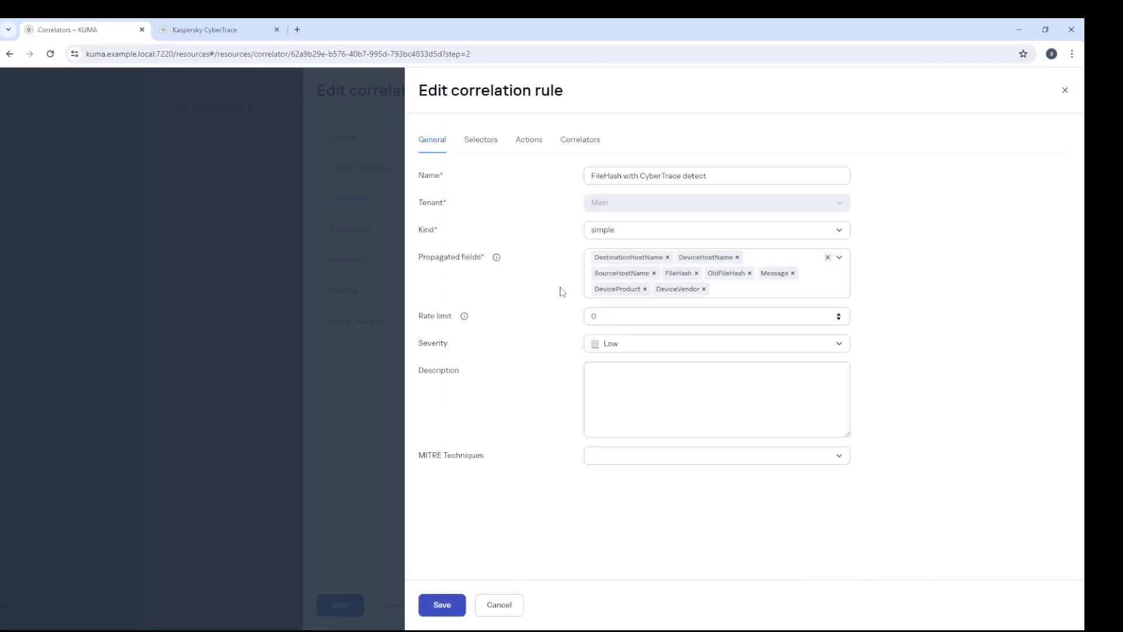